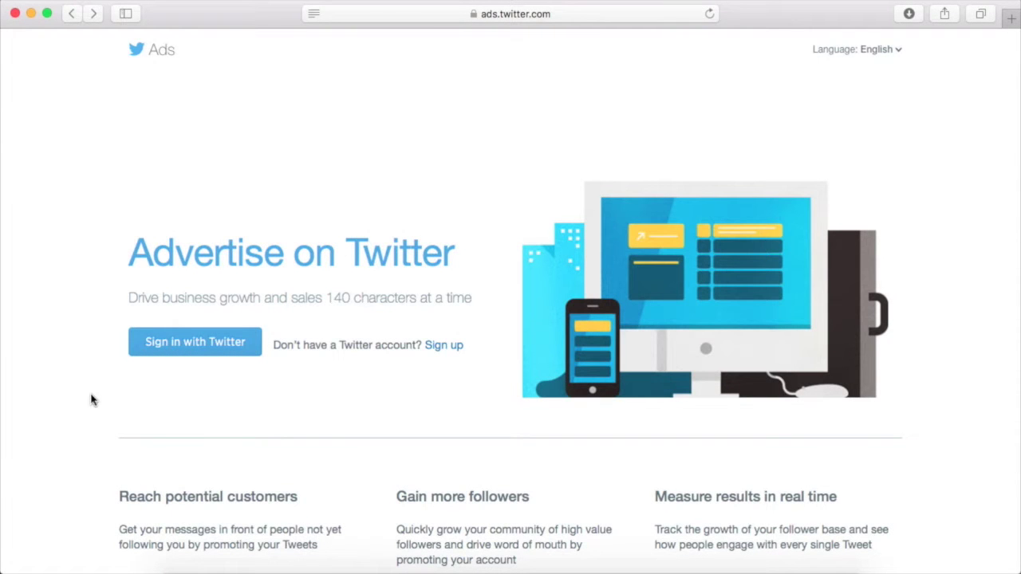
# Log in, then permanently save country United States with the America/Los Angeles time zone.
pyautogui.click(247, 349)
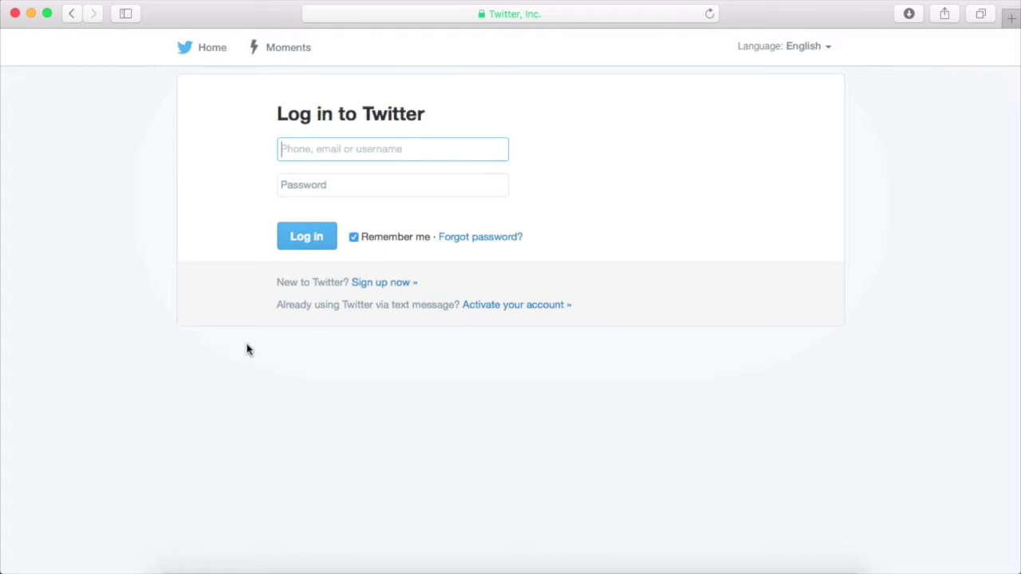
pyautogui.press('Return')
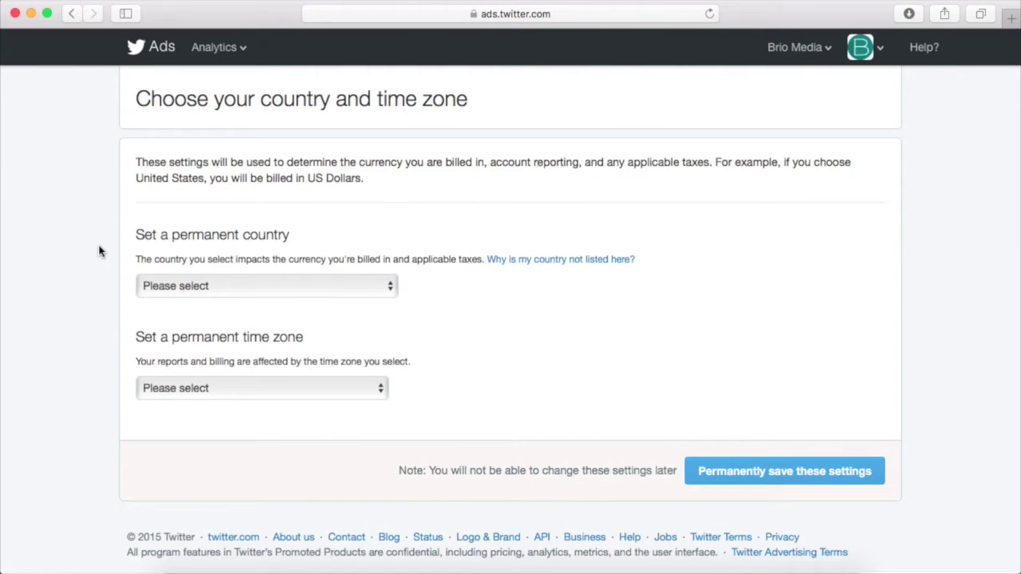
pyautogui.click(380, 289)
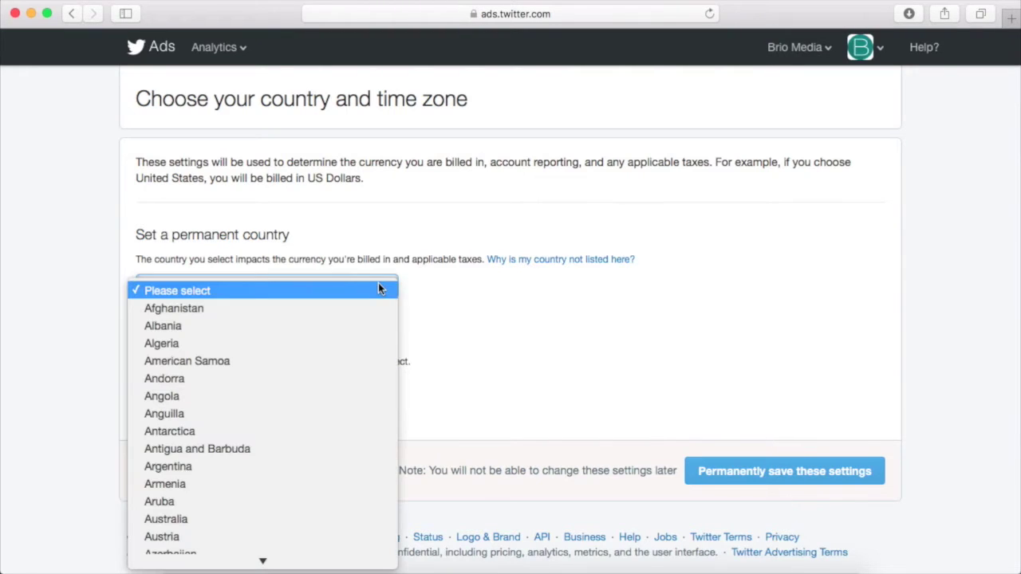
pyautogui.press('u')
pyautogui.scroll(-3, 378, 282)
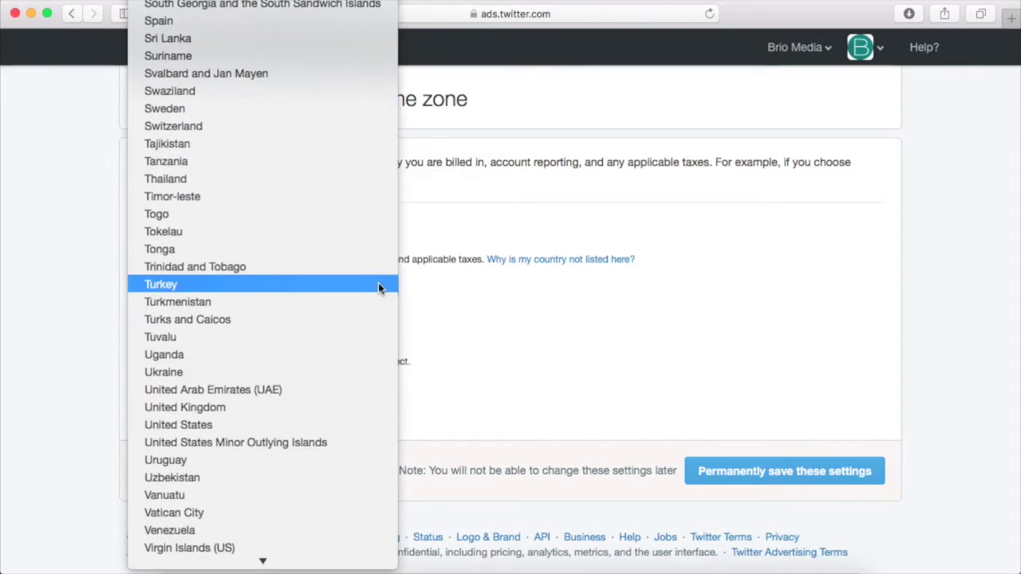
pyautogui.click(316, 425)
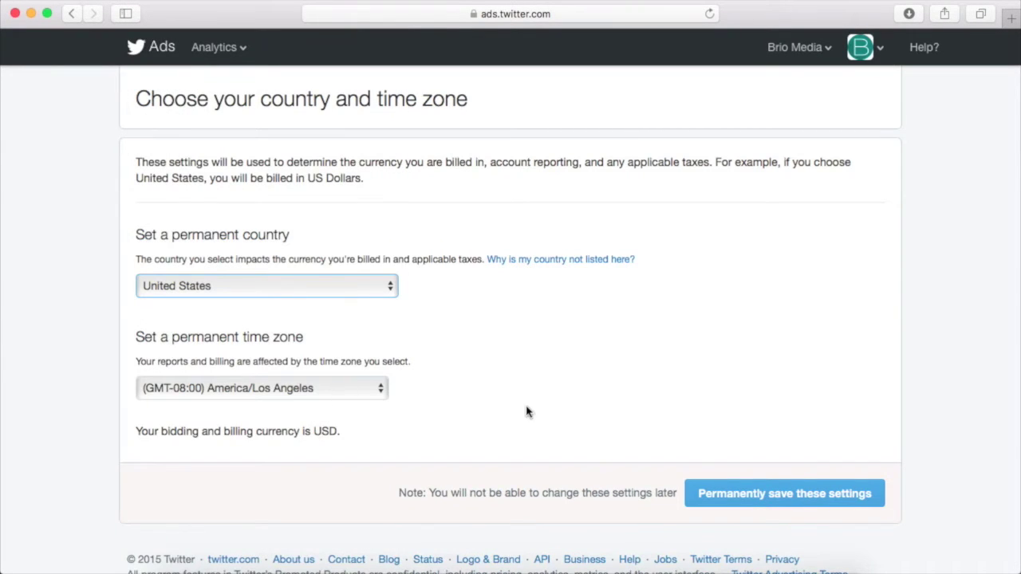
pyautogui.click(767, 495)
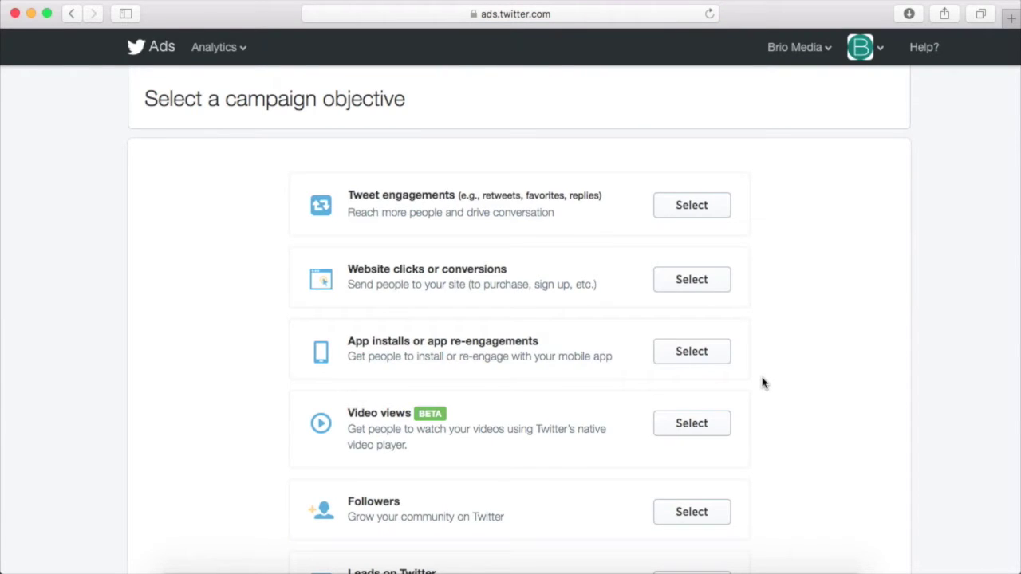
# Begin an untitled Followers campaign draft and show the Brio Media account dropdown.
pyautogui.click(710, 518)
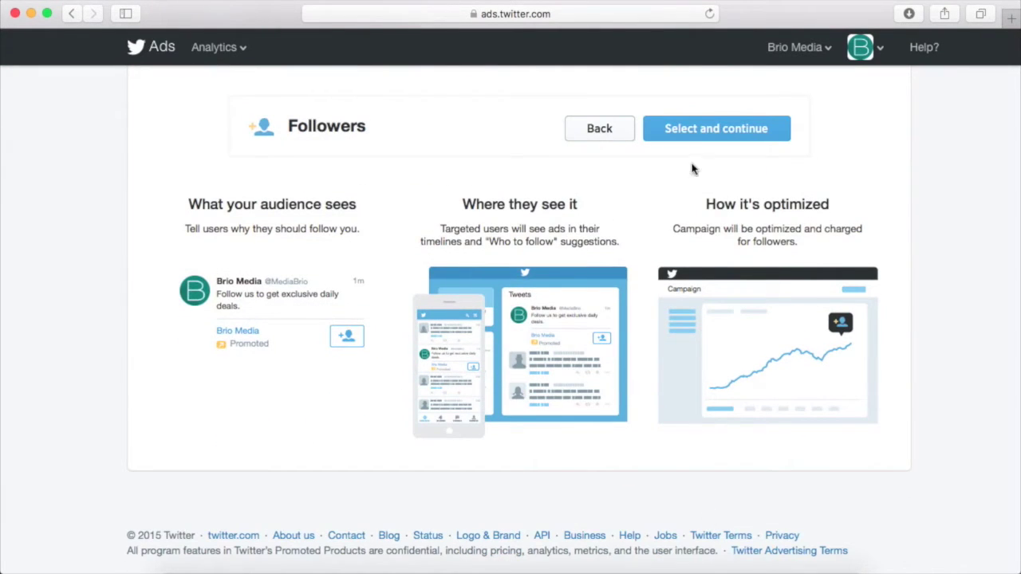
pyautogui.click(731, 131)
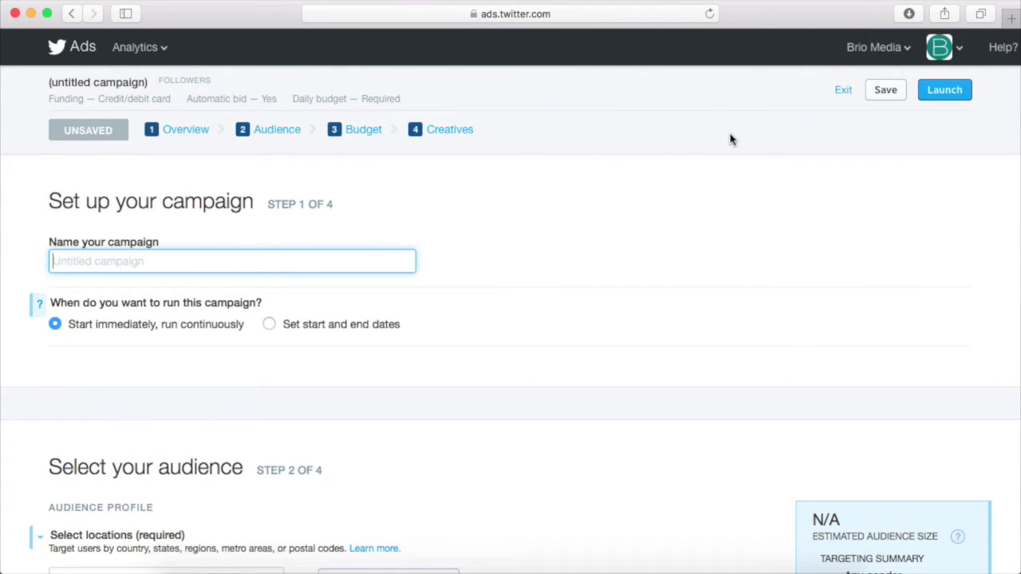
pyautogui.click(901, 49)
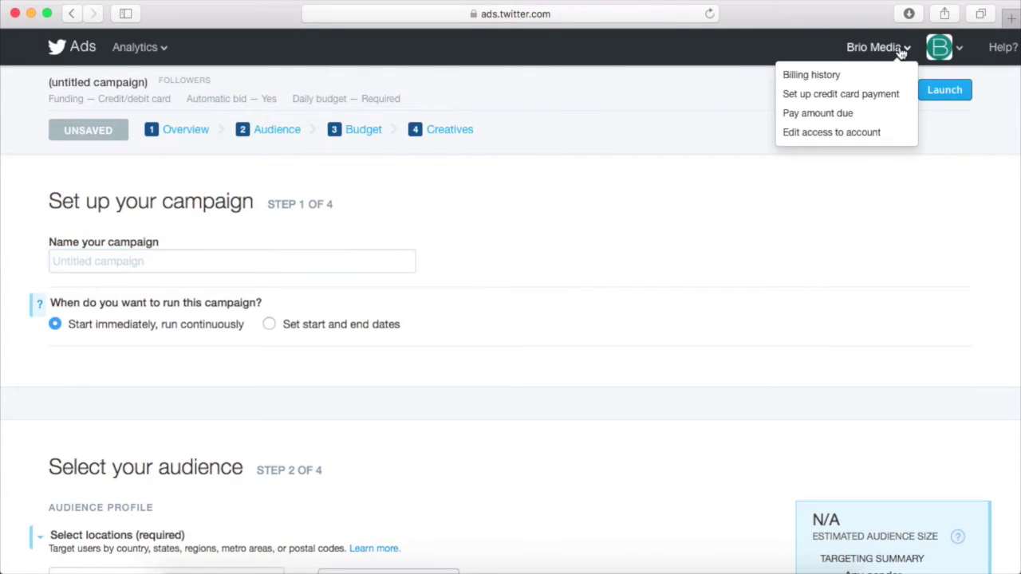
# Go to 'Set up credit card payment' and scroll through the Add new payment method form.
pyautogui.click(903, 100)
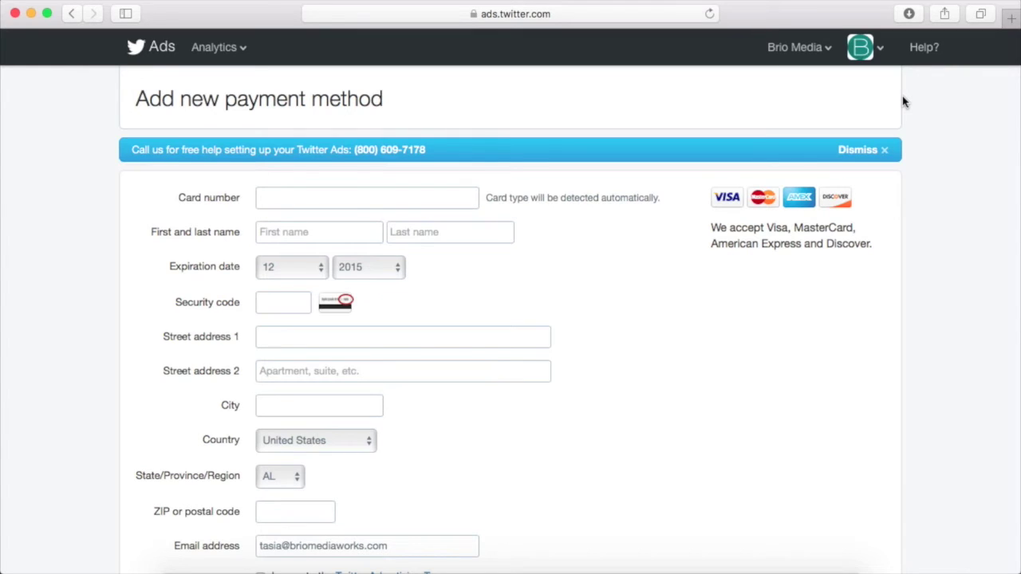
pyautogui.scroll(-3, 906, 120)
pyautogui.scroll(-1, 913, 224)
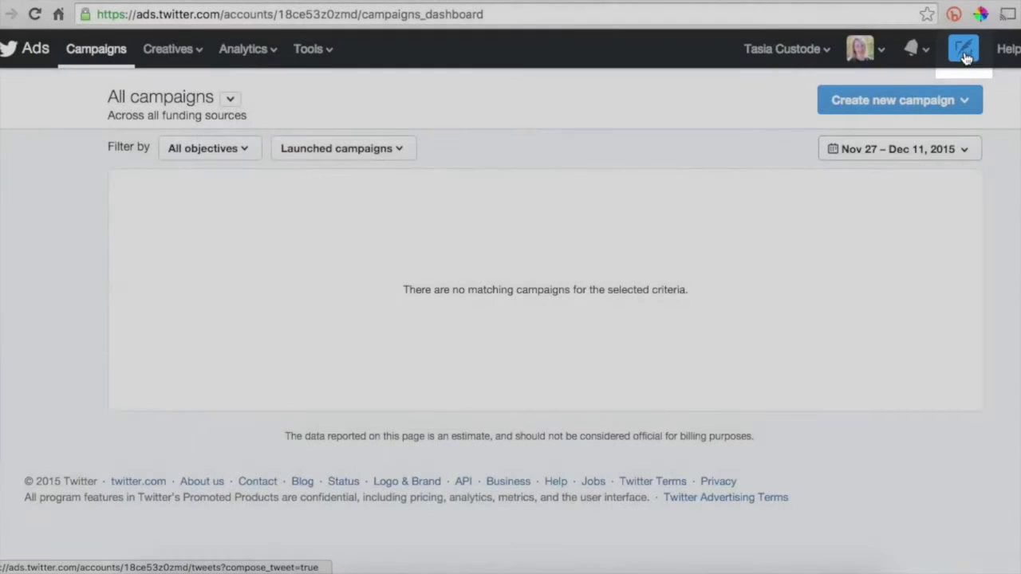
# Write a new Tweet reading "Yay! New Twitter Video!!!" and reveal its scheduling options.
pyautogui.click(966, 54)
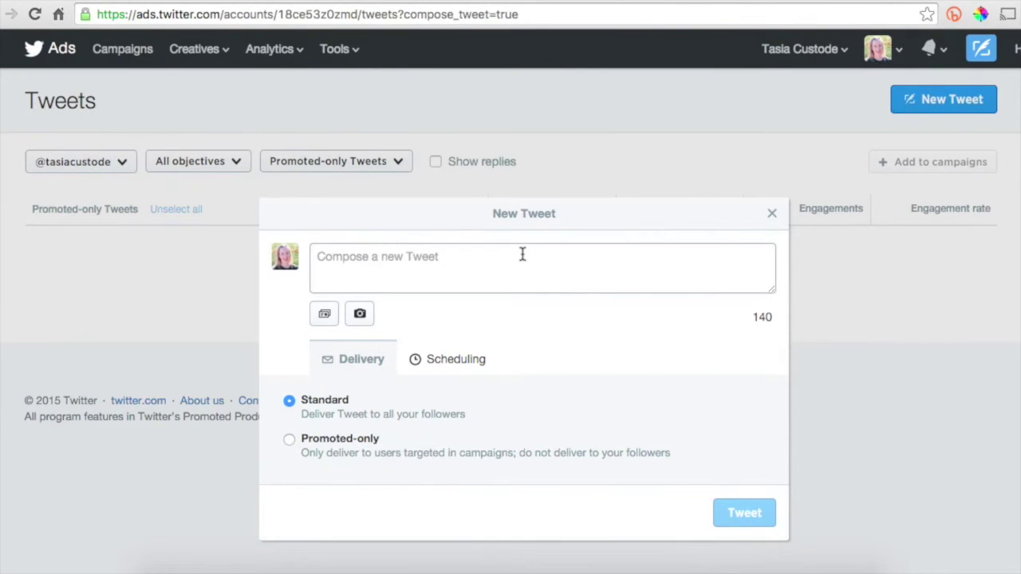
pyautogui.click(408, 259)
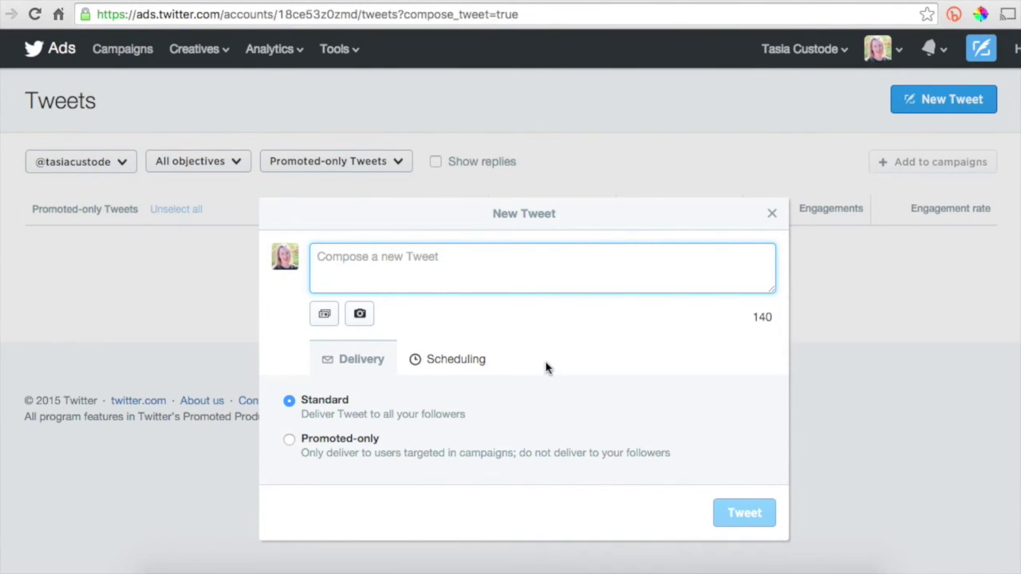
pyautogui.write('Yay! New Twitter V')
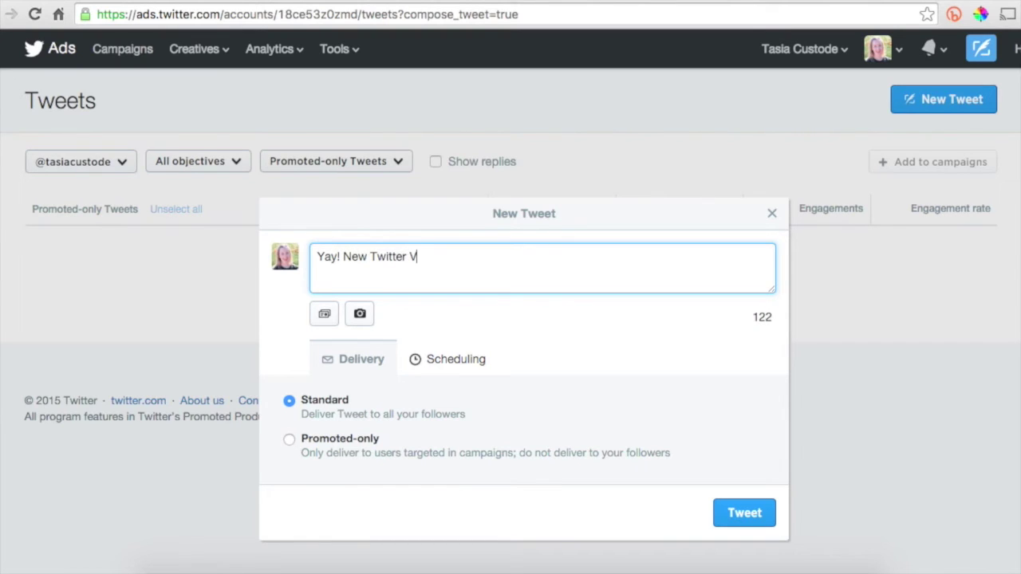
pyautogui.write('ideo!!!')
pyautogui.click(473, 366)
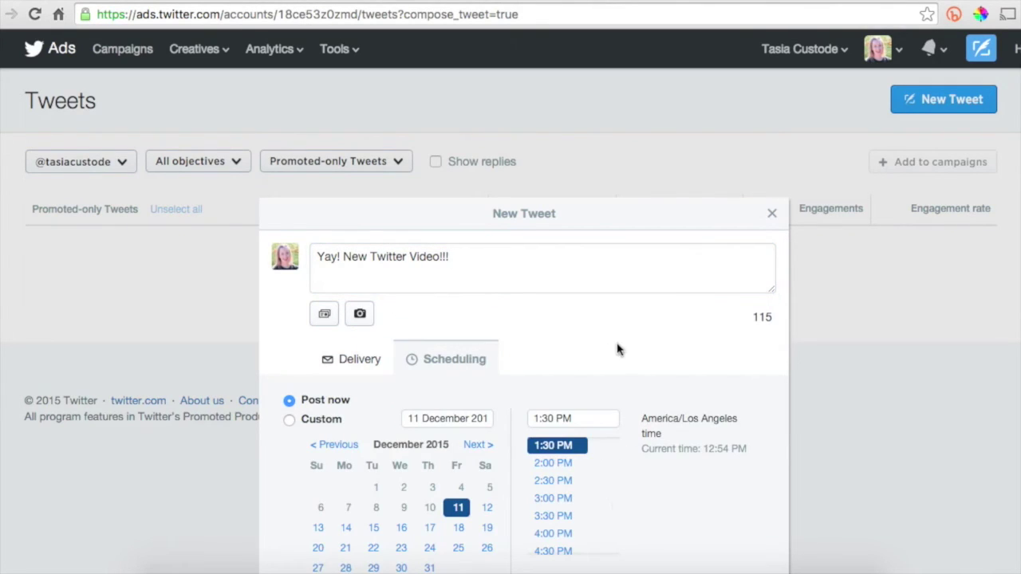
# Schedule the Tweet for a custom date of 18 December 2015 at 2:30 PM.
pyautogui.scroll(-3, 688, 348)
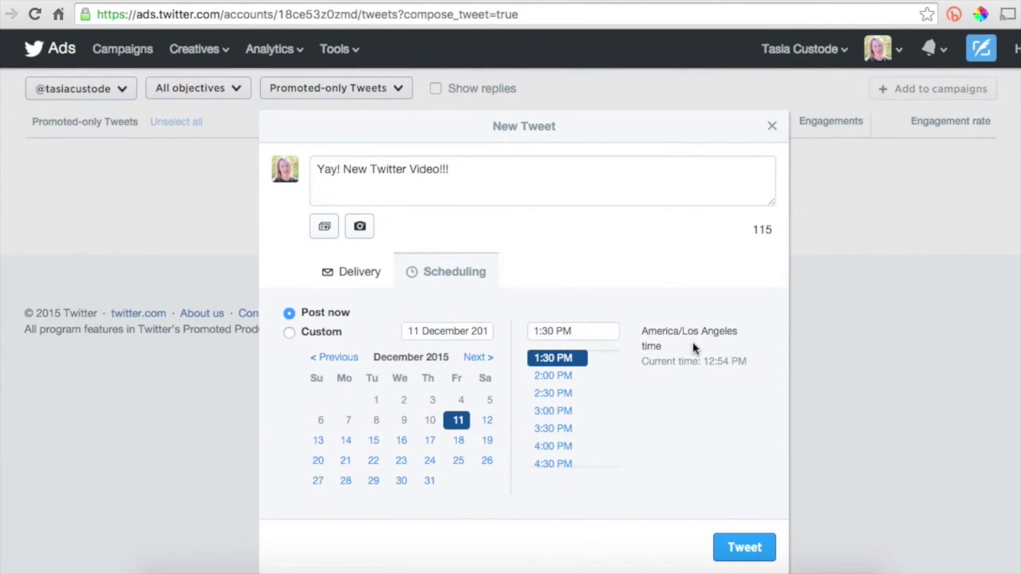
pyautogui.click(459, 441)
pyautogui.click(543, 396)
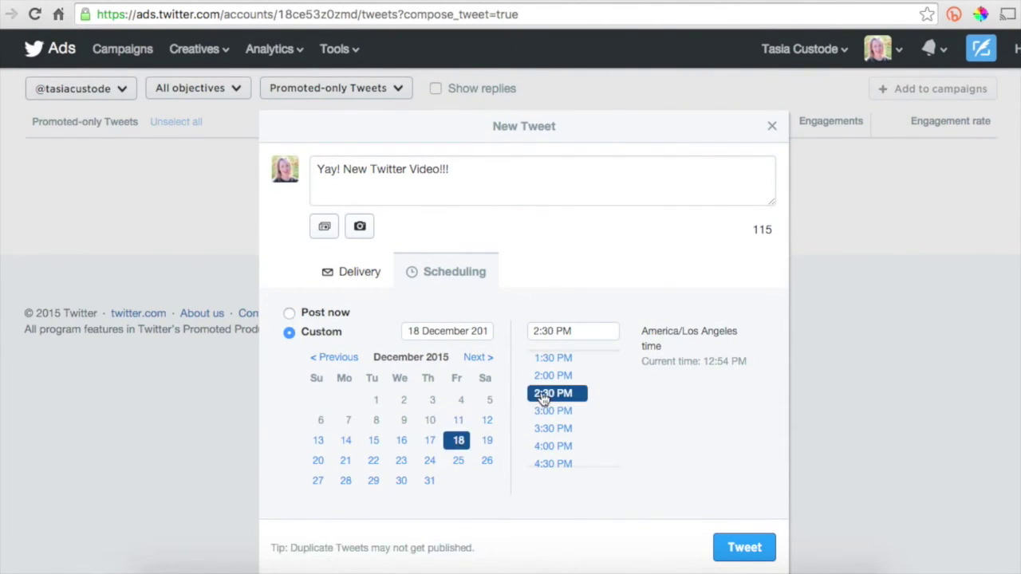
pyautogui.click(748, 553)
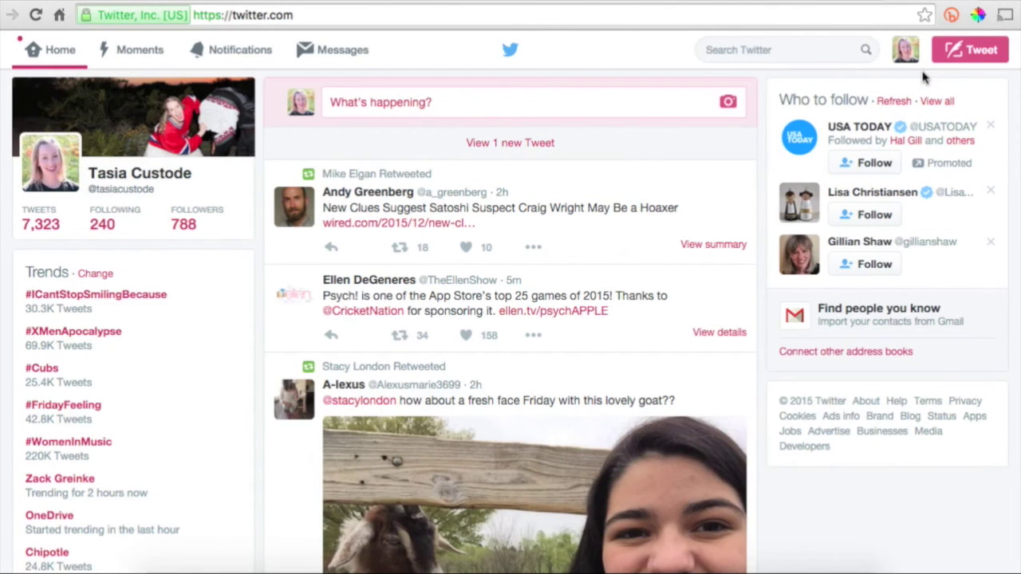
# Go back to the Twitter Ads campaigns dashboard through the profile avatar menu.
pyautogui.click(906, 54)
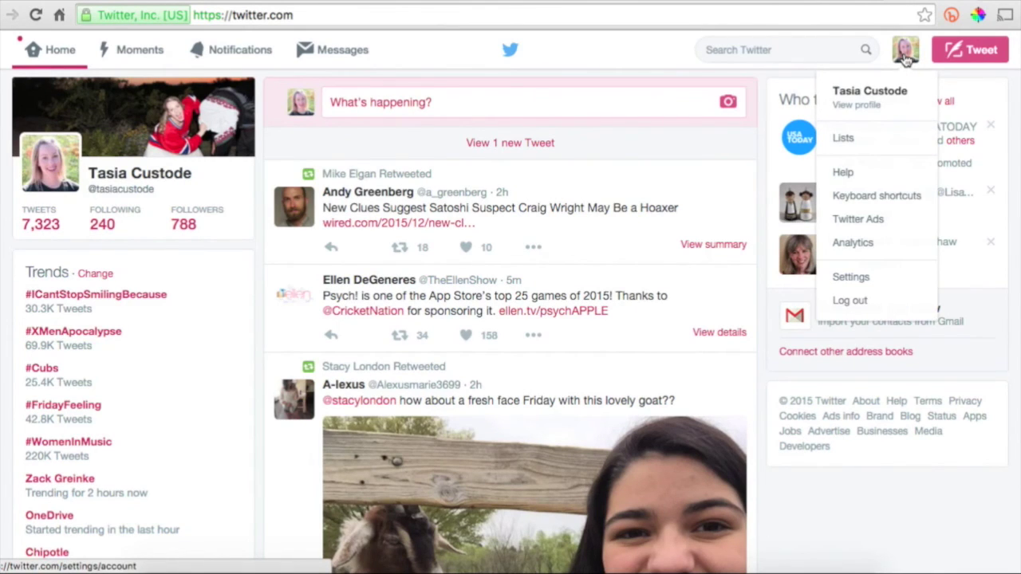
pyautogui.click(925, 226)
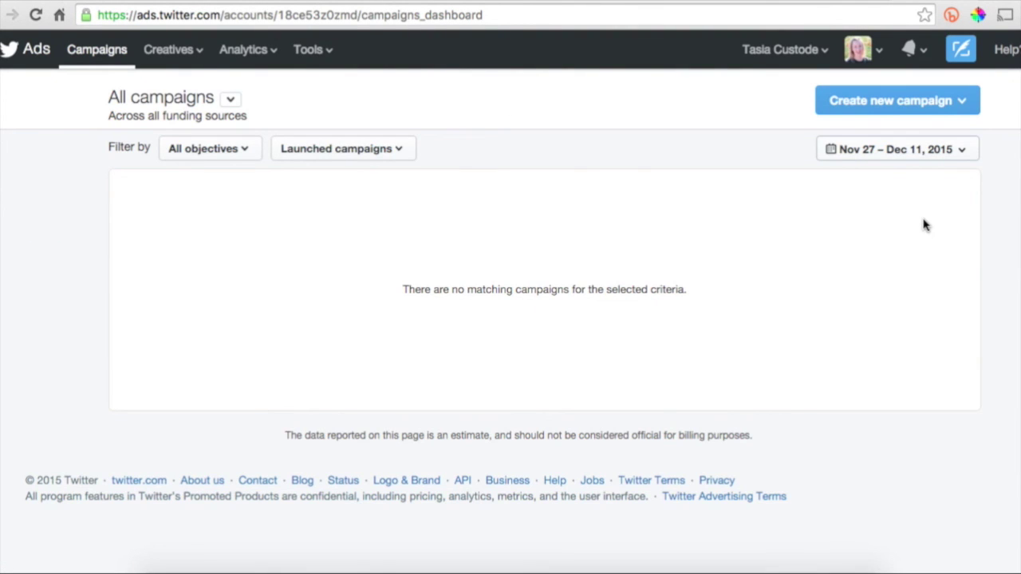
# Bring up a blank New Tweet composer from the top navigation bar.
pyautogui.click(964, 50)
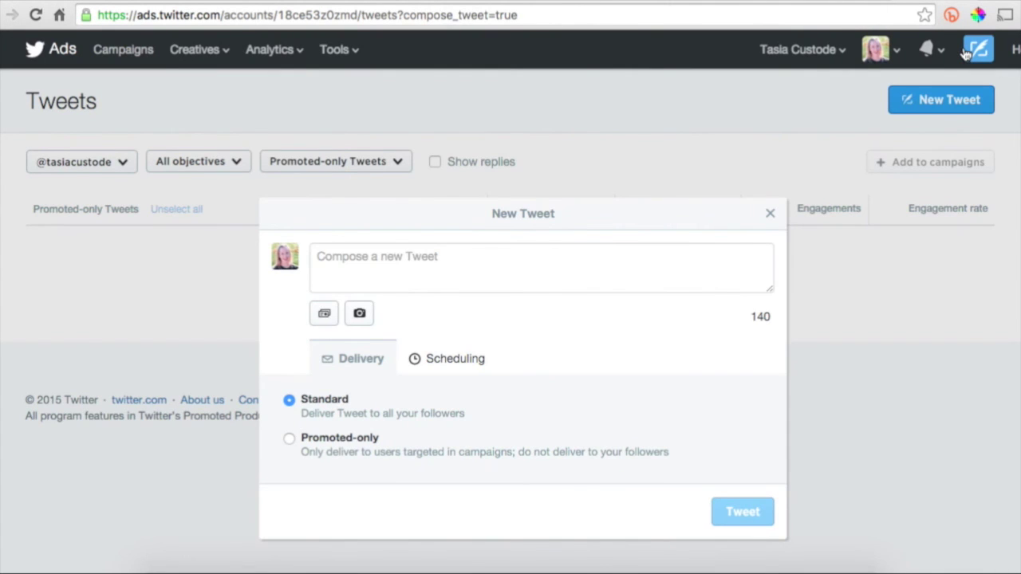